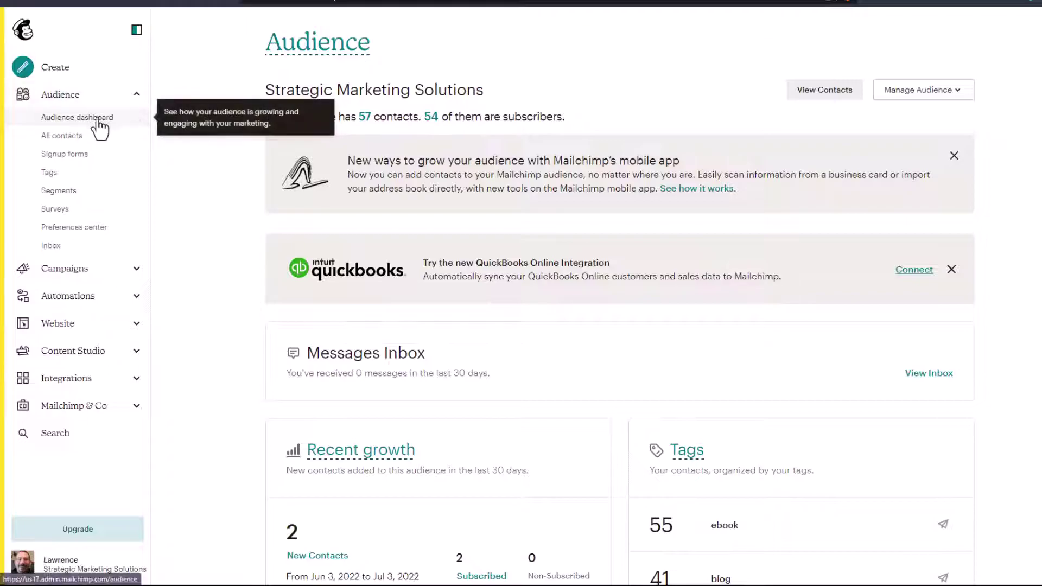
Step: Go to the Segments page of the Strategic Marketing Solutions audience
click(57, 193)
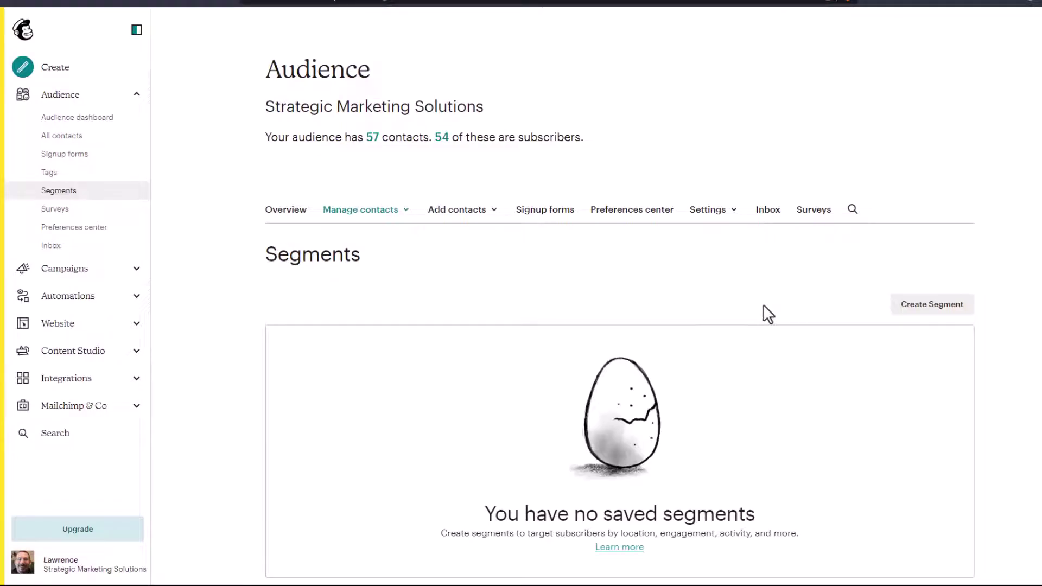
Step: Create a new segment with Contacts match left on 'any'
click(932, 307)
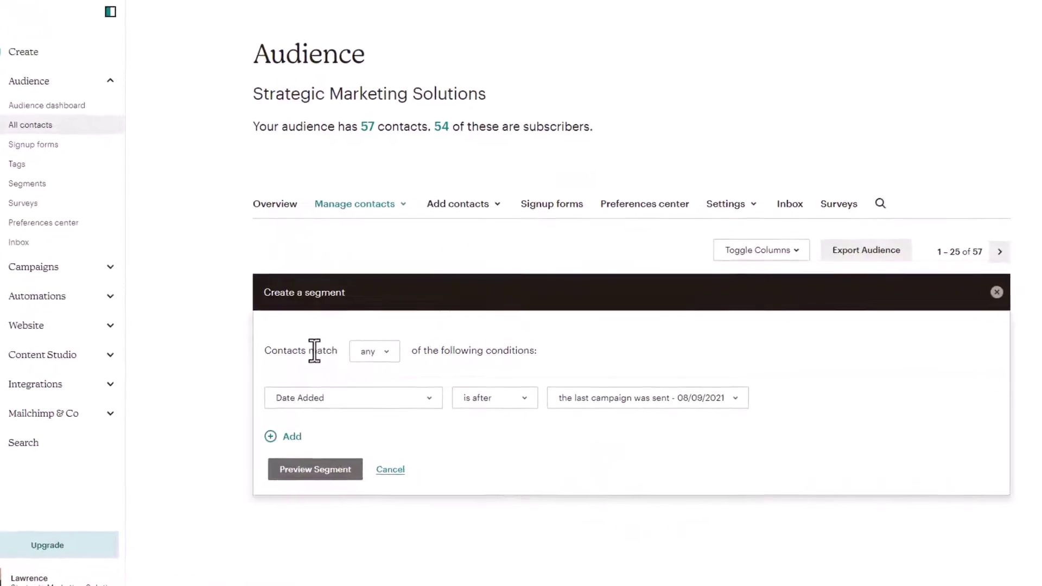
click(379, 356)
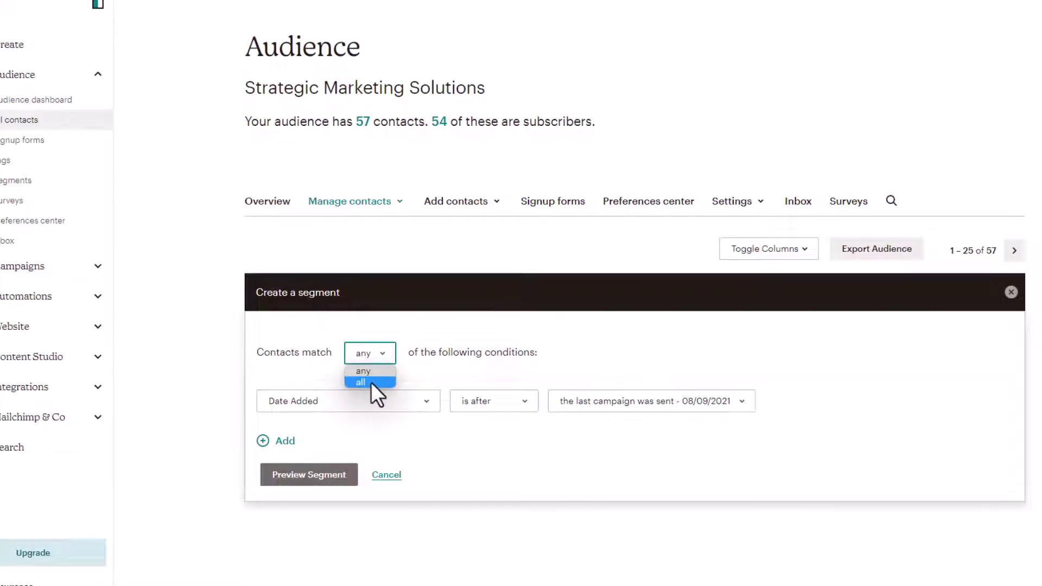
click(460, 345)
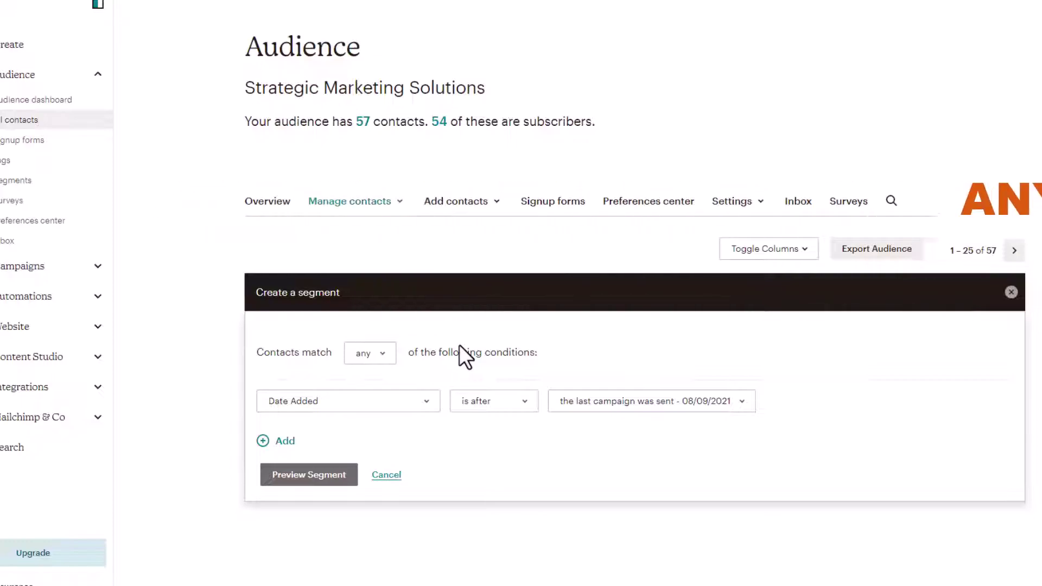
click(380, 353)
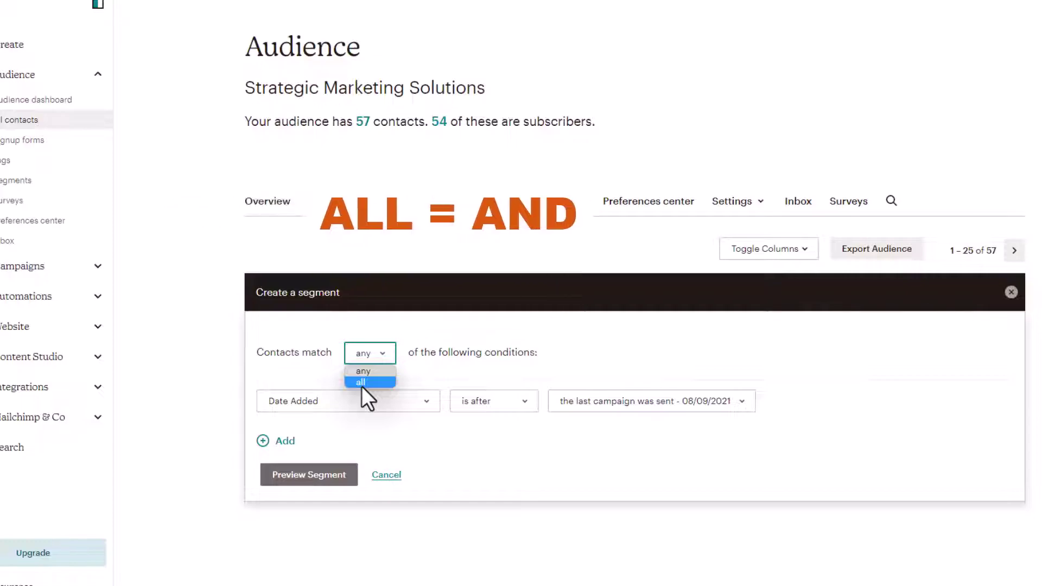
click(466, 362)
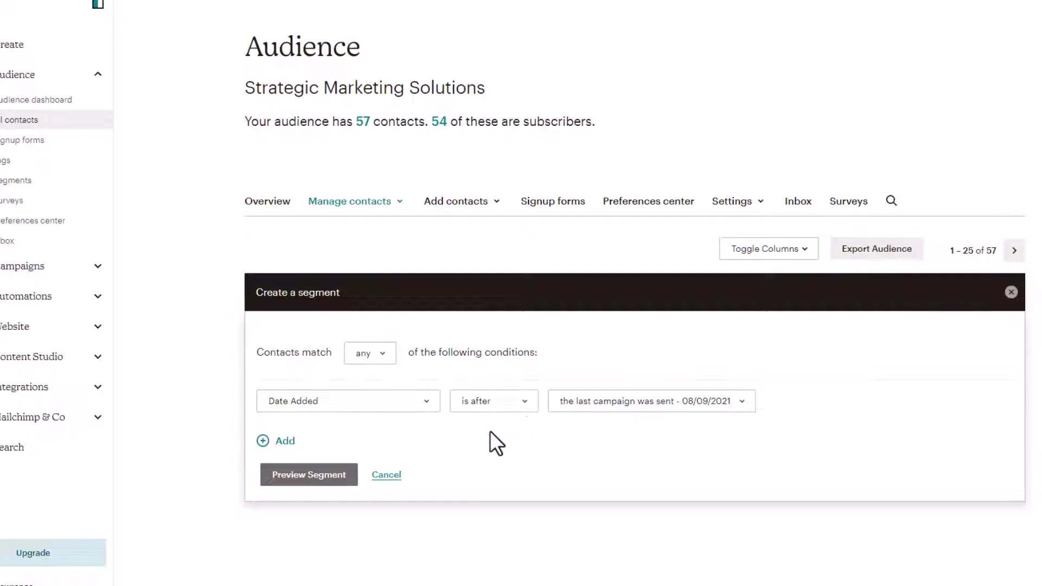
Step: Switch the segment's condition field to First Name with the 'is' operator
click(426, 402)
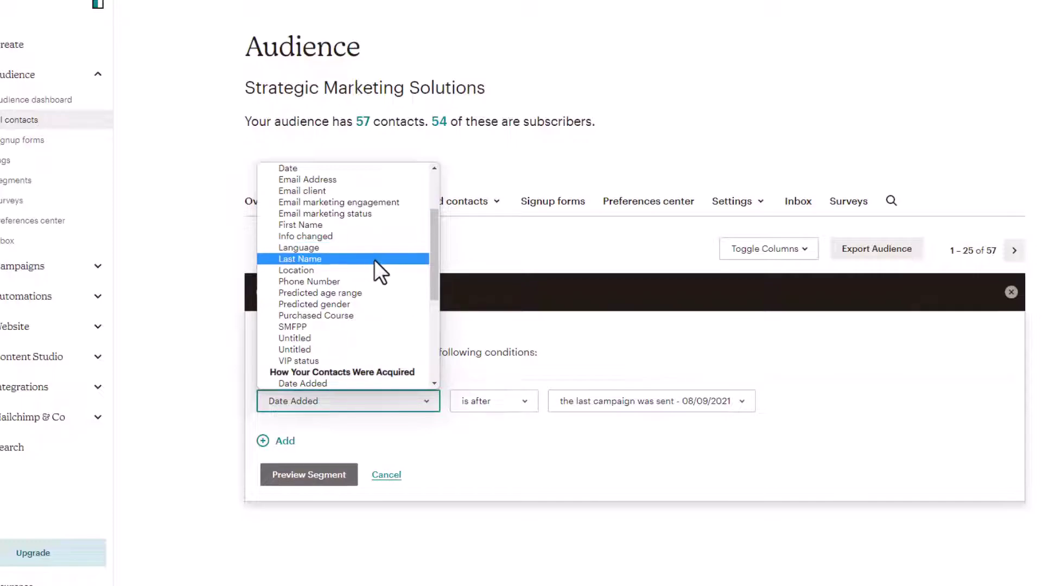
scroll(386, 266, down, 3)
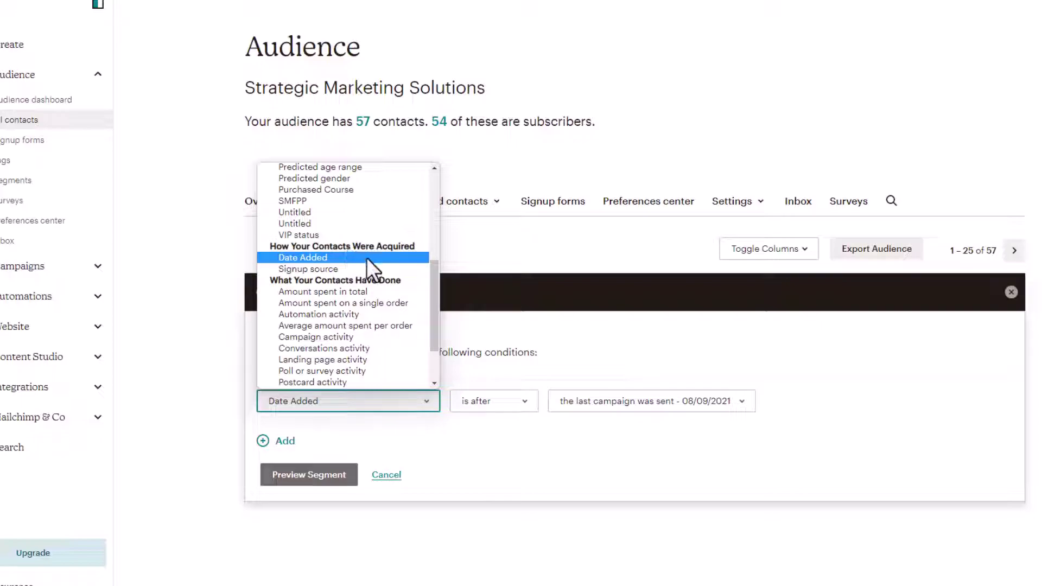
scroll(366, 259, down, 2)
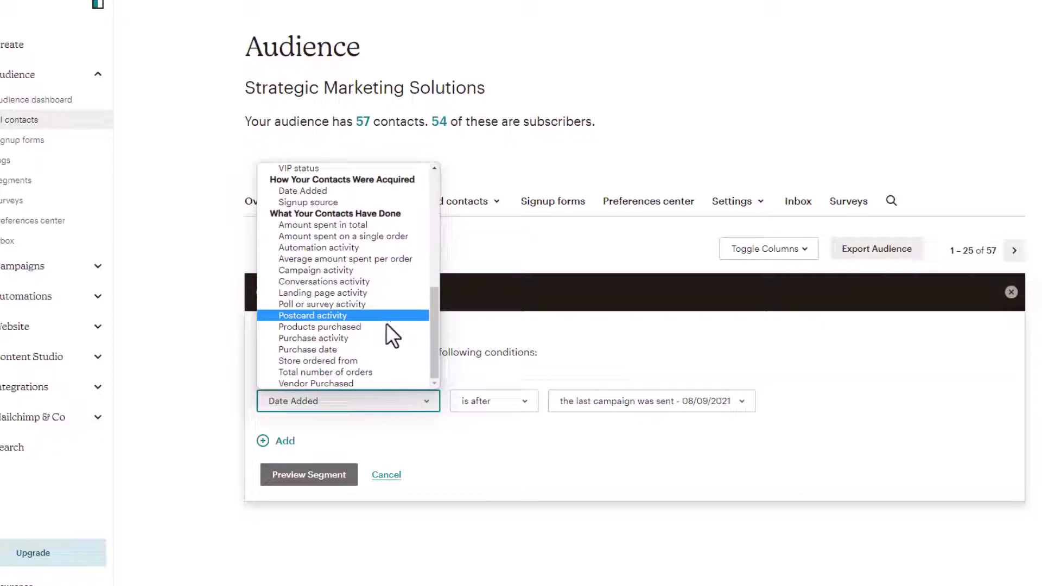
scroll(383, 352, up, 5)
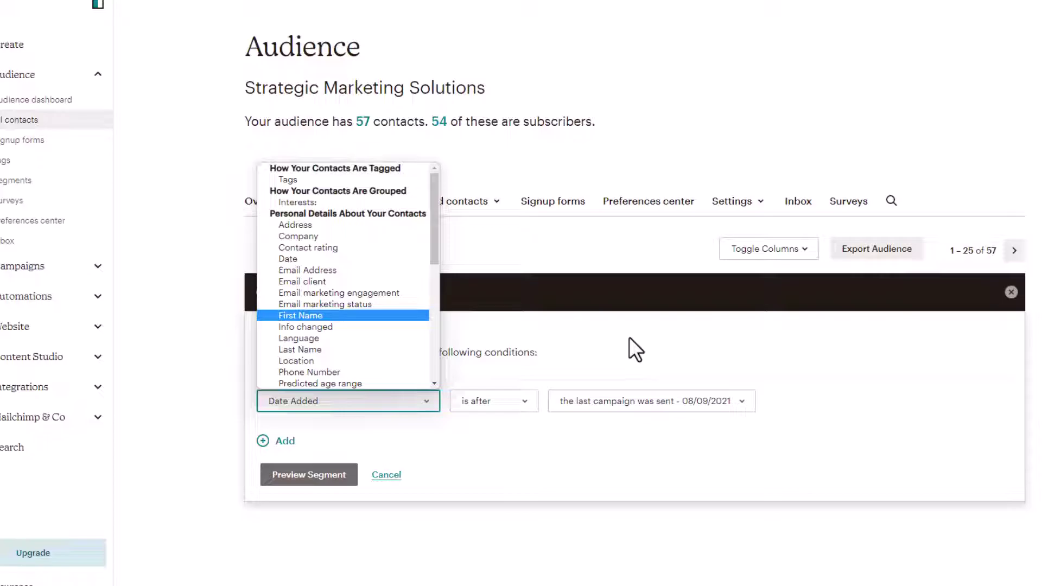
scroll(405, 263, down, 3)
click(386, 223)
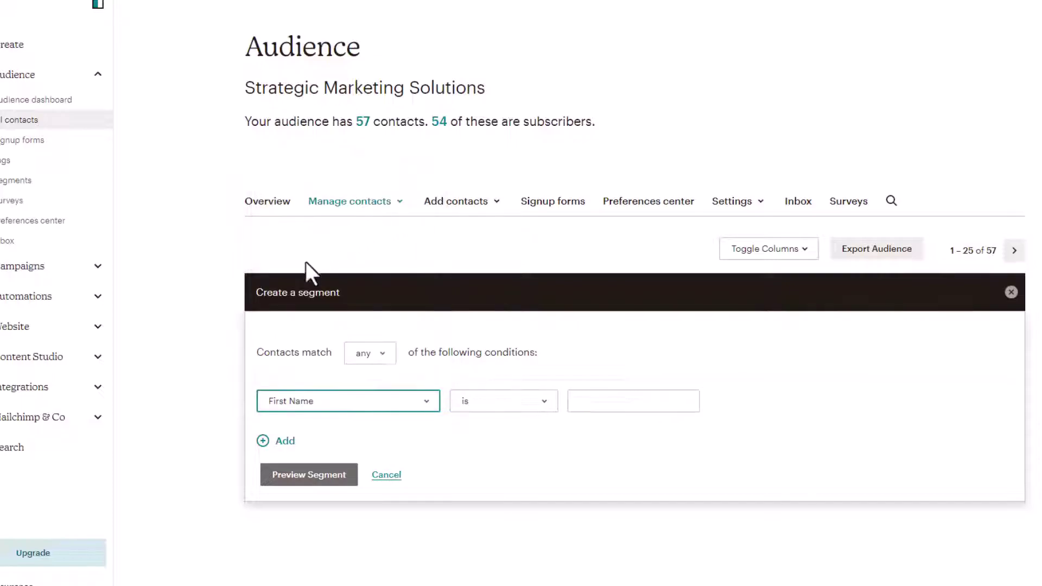
click(544, 400)
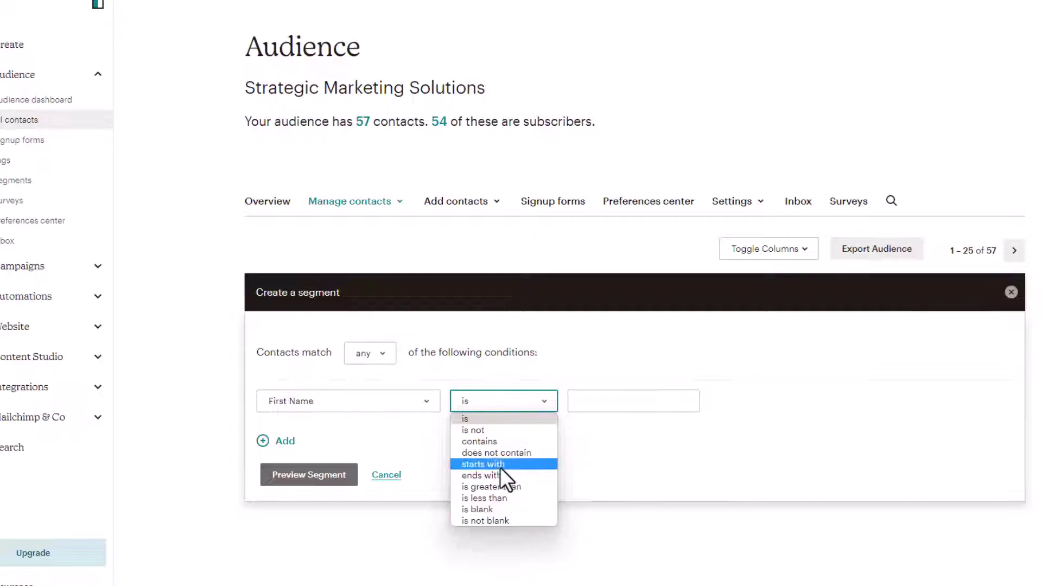
Step: Set First Name 'is' to the contact's first name and preview the one matching contact
click(486, 417)
click(598, 400)
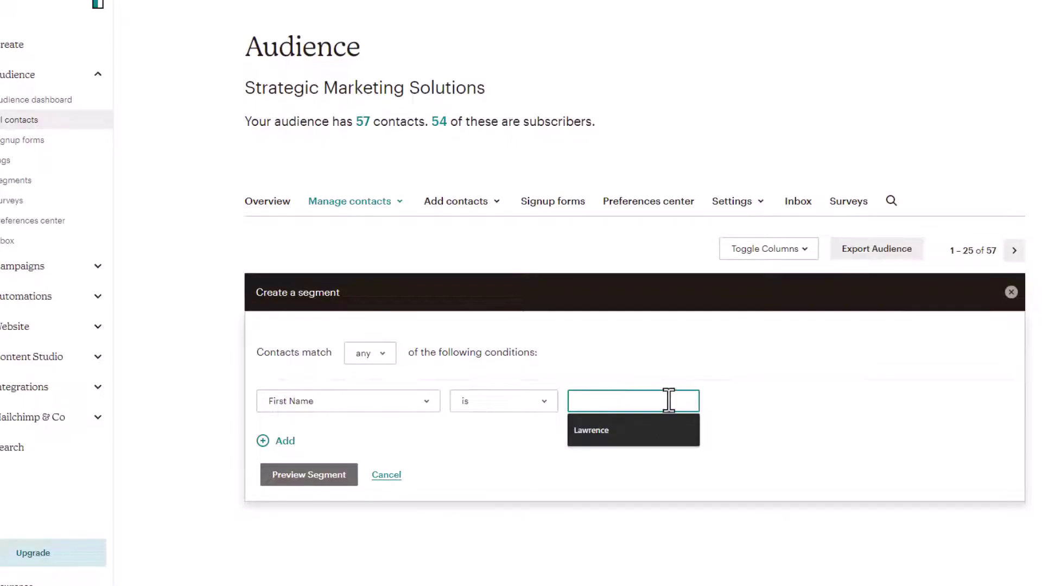
text(Larry)
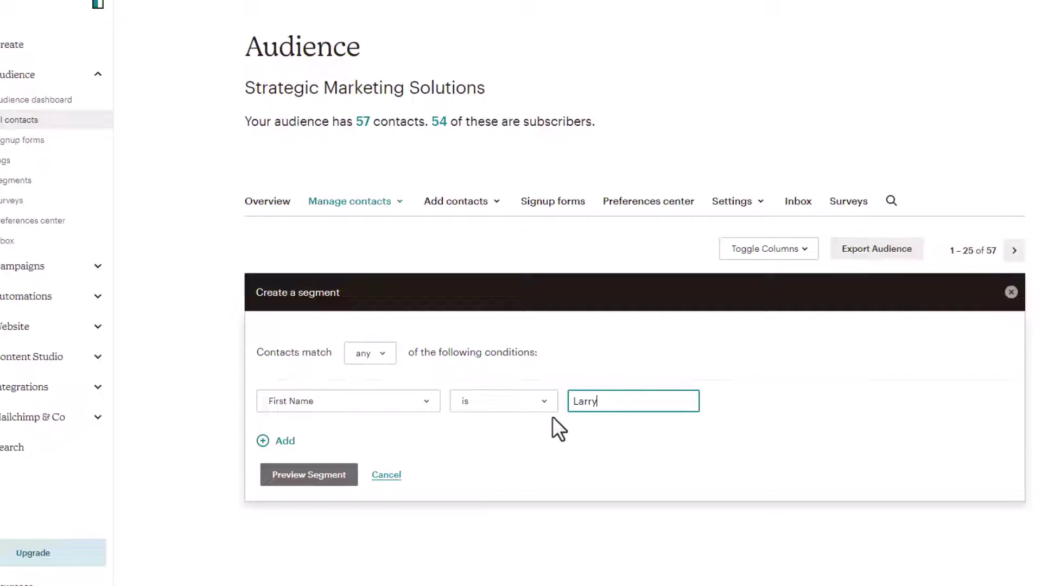
click(308, 475)
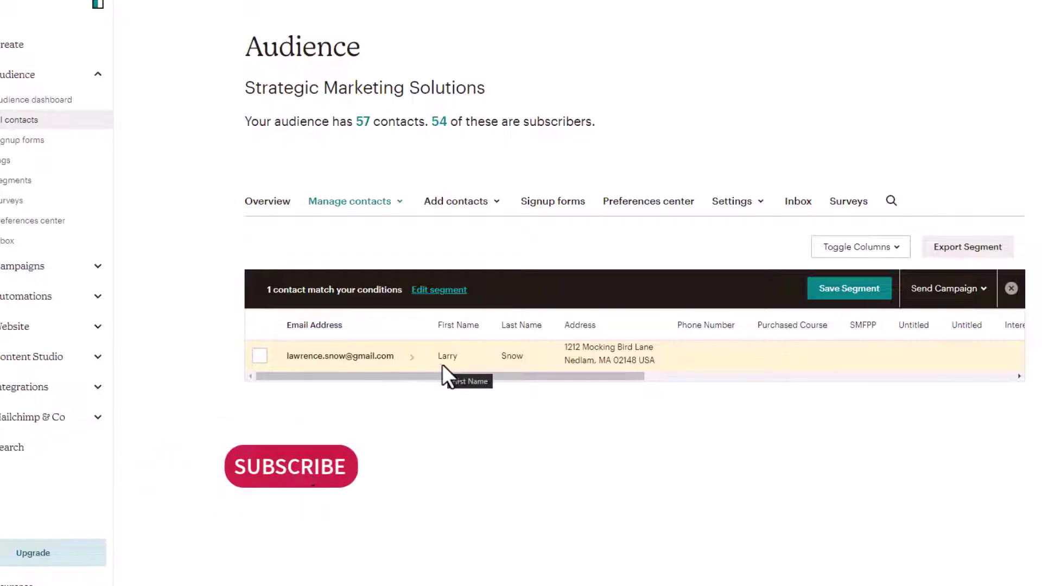
Step: Save the segment with a 'first is' name followed by the contact's first name
click(848, 292)
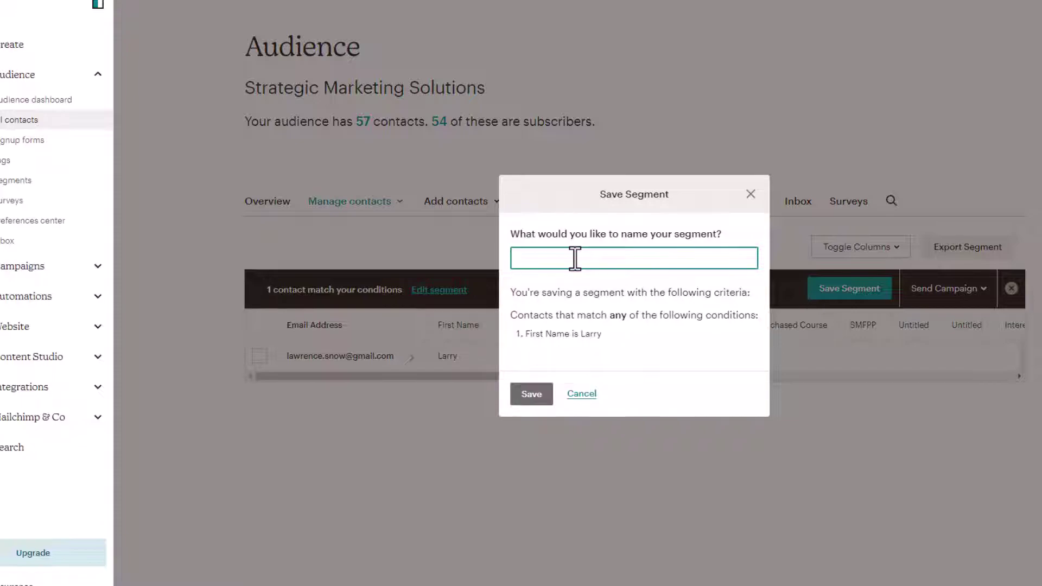
text(firs)
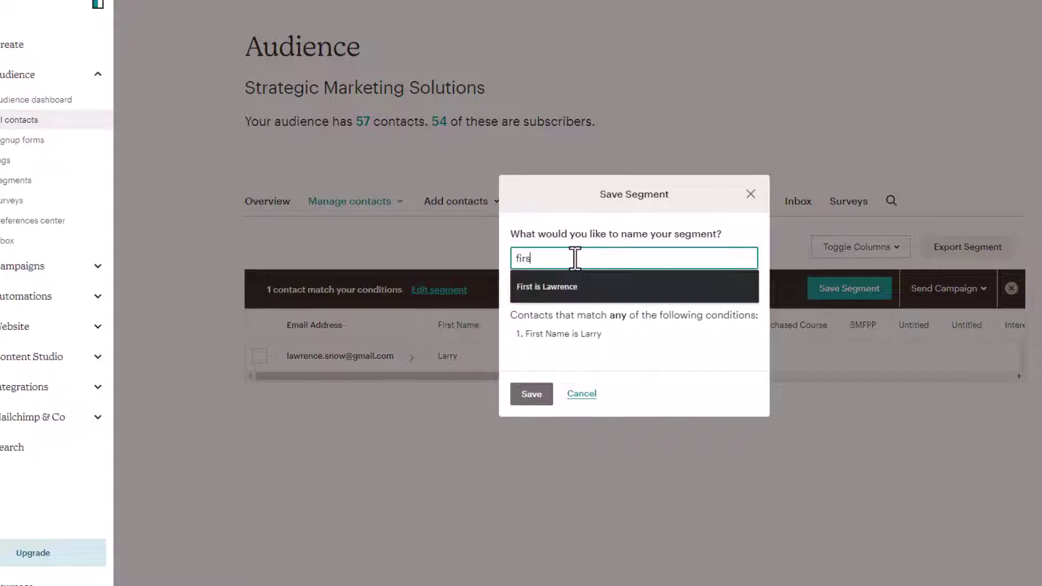
text(t is Larry)
click(526, 394)
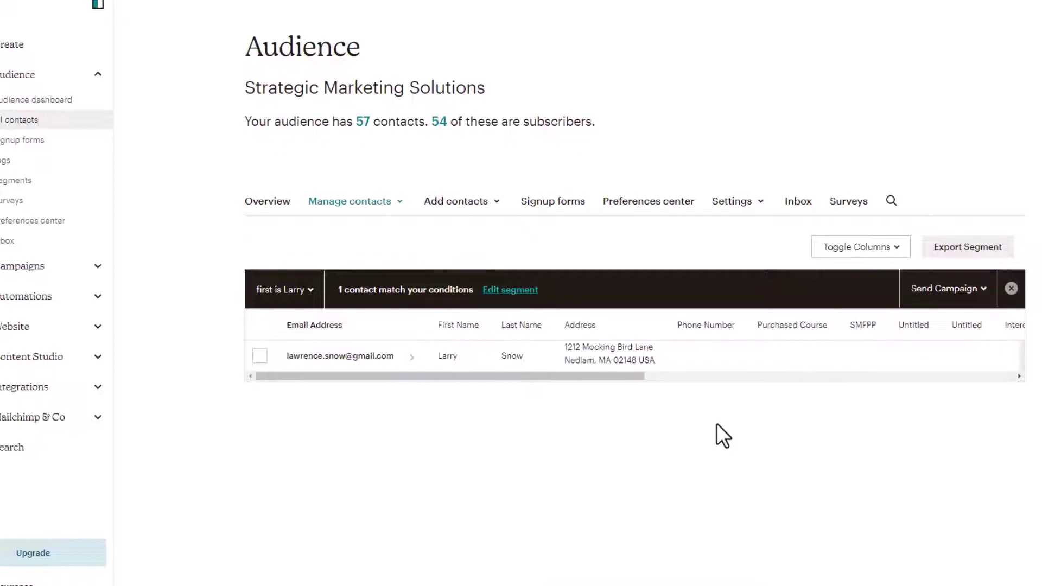
Step: Start a new email campaign for the saved first-name segment
click(975, 292)
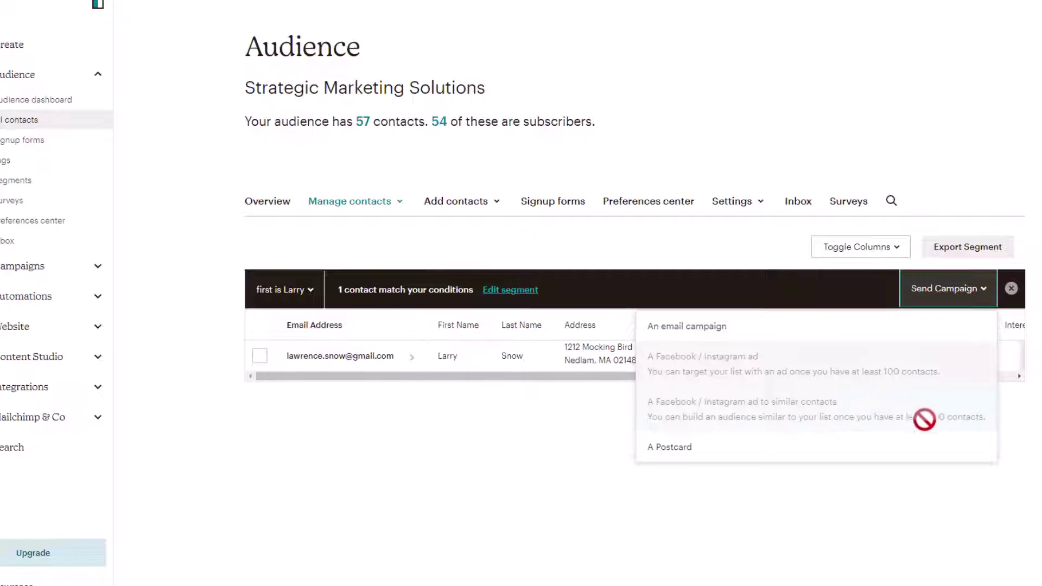
click(713, 327)
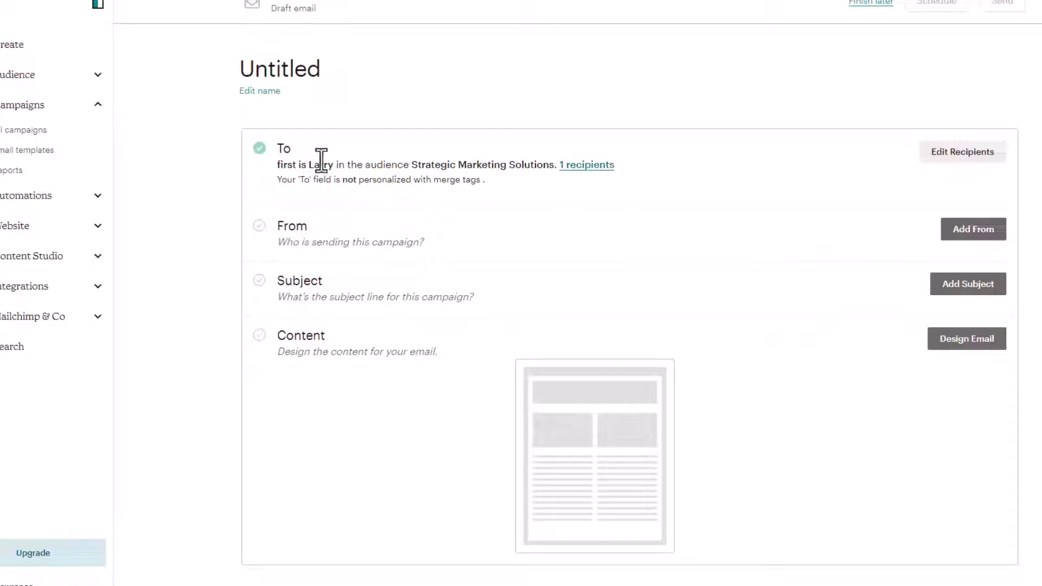
drag(333, 165, 275, 165)
Step: Keep the segment as recipients and personalize the To field with *|FNAME|*
click(958, 155)
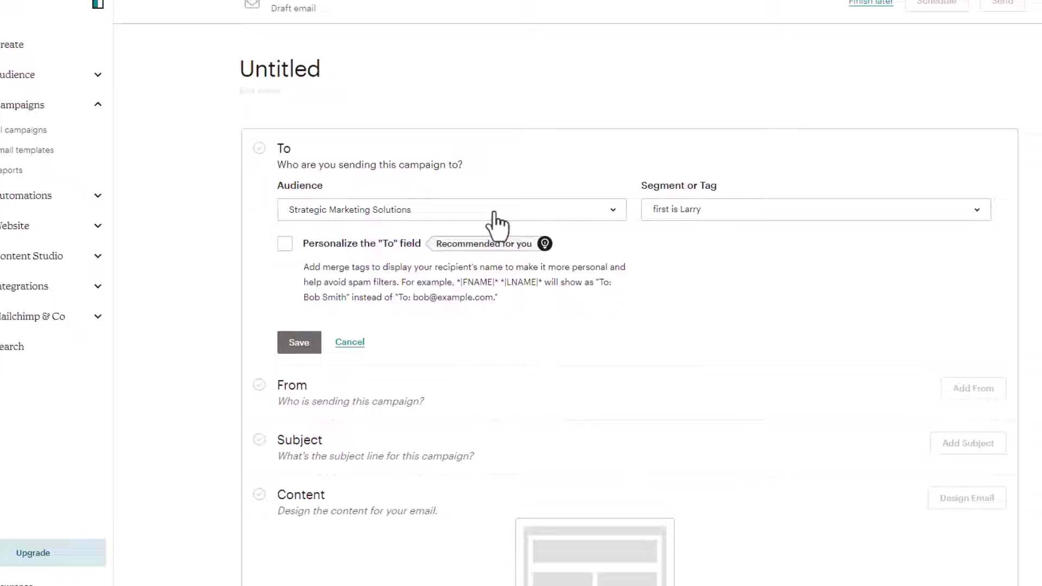
click(750, 220)
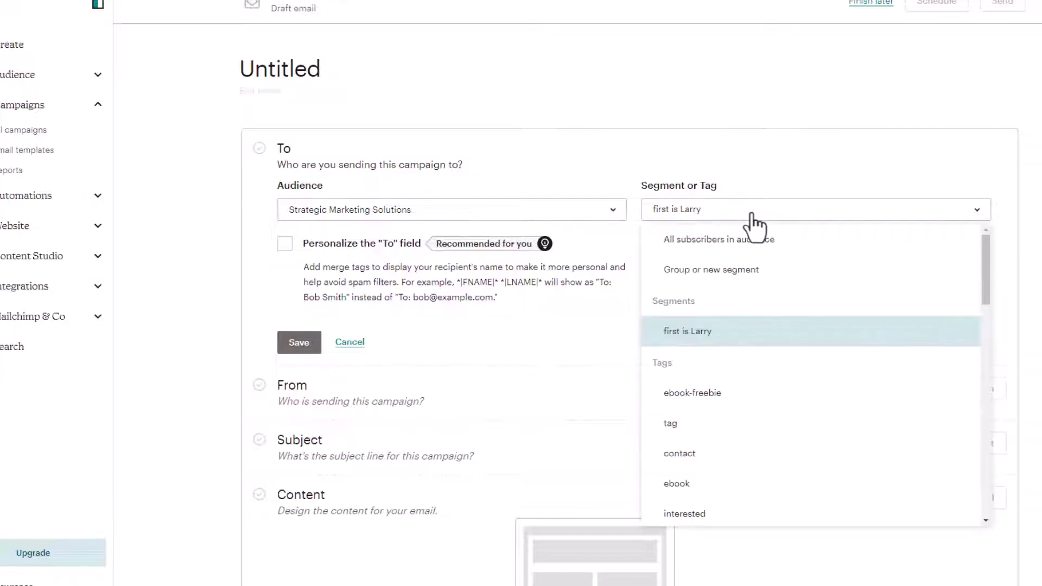
click(688, 340)
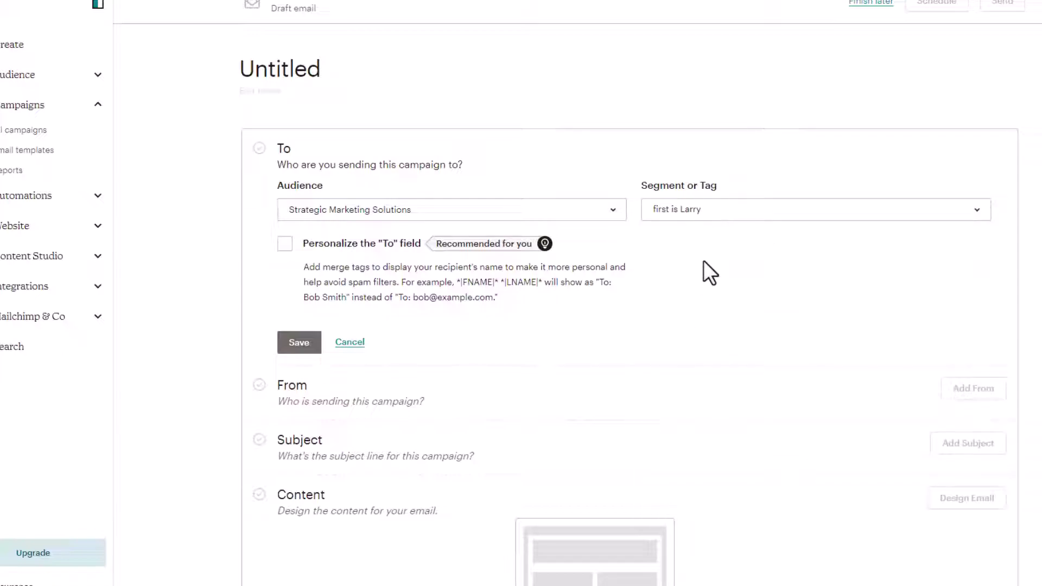
click(285, 245)
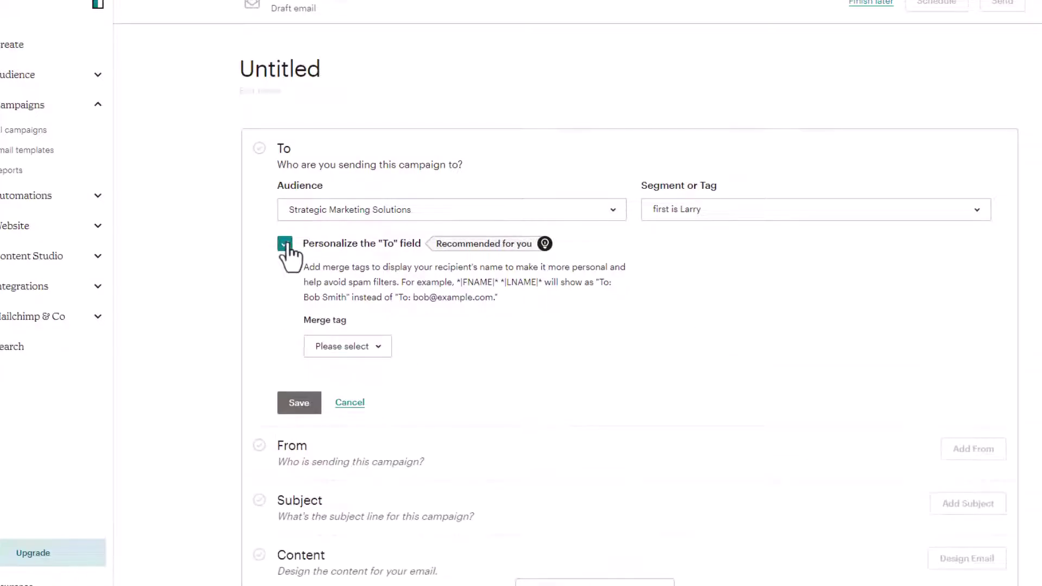
click(366, 348)
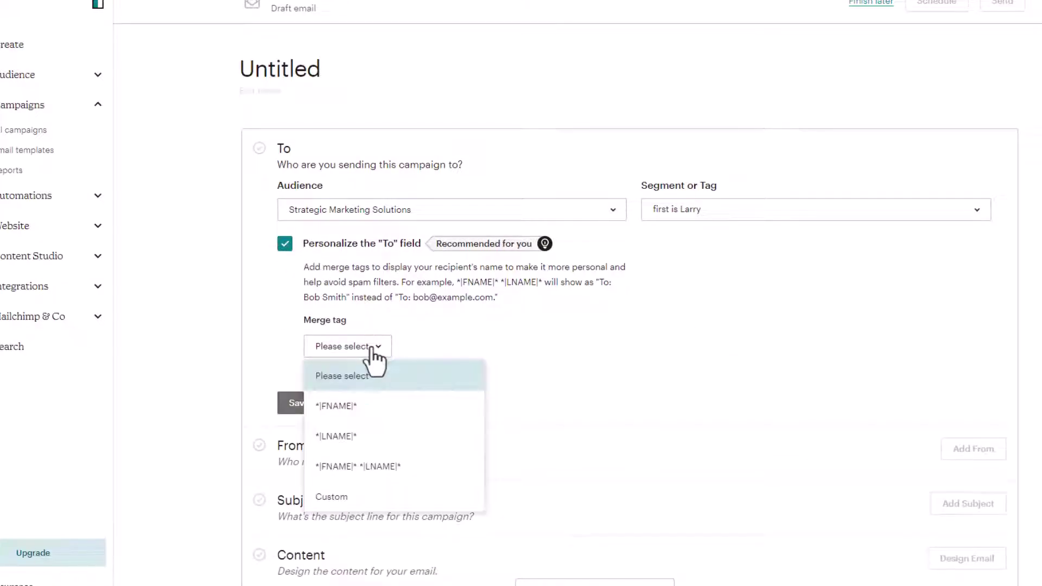
click(360, 411)
click(298, 402)
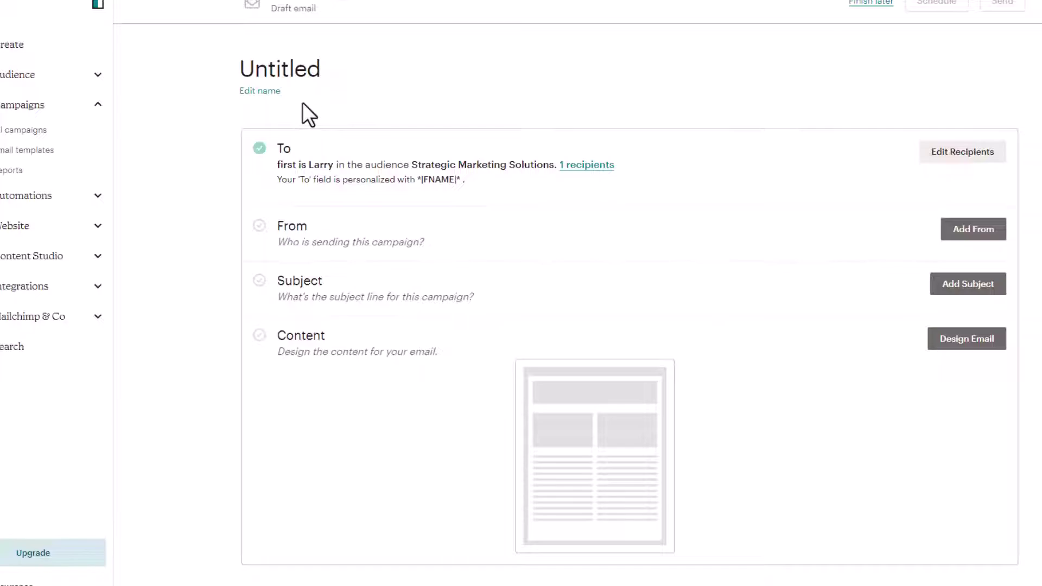
Step: Create another segment whose condition is Tags: contact is tagged ebook
click(97, 77)
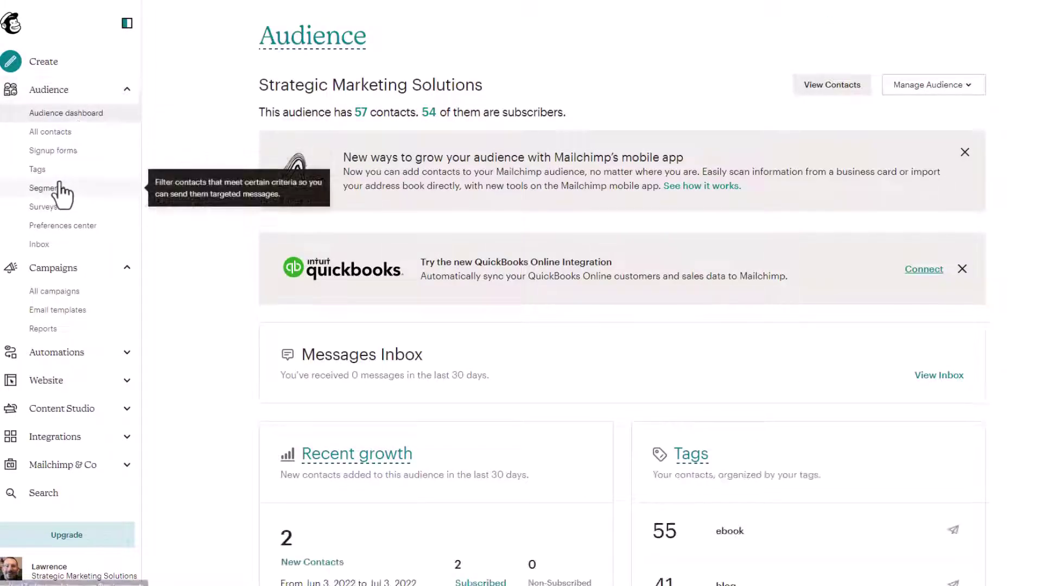
click(47, 188)
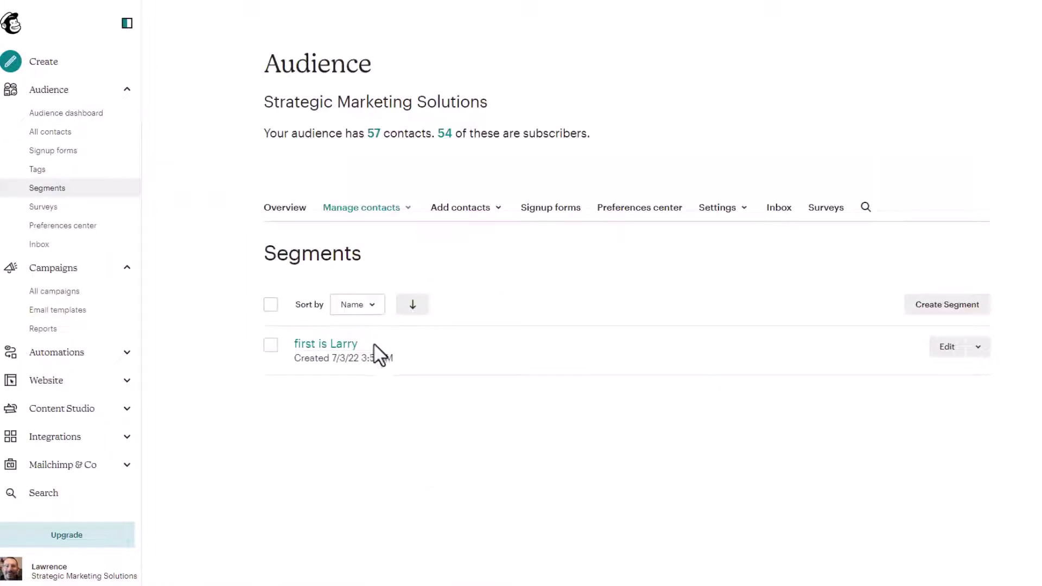
click(933, 303)
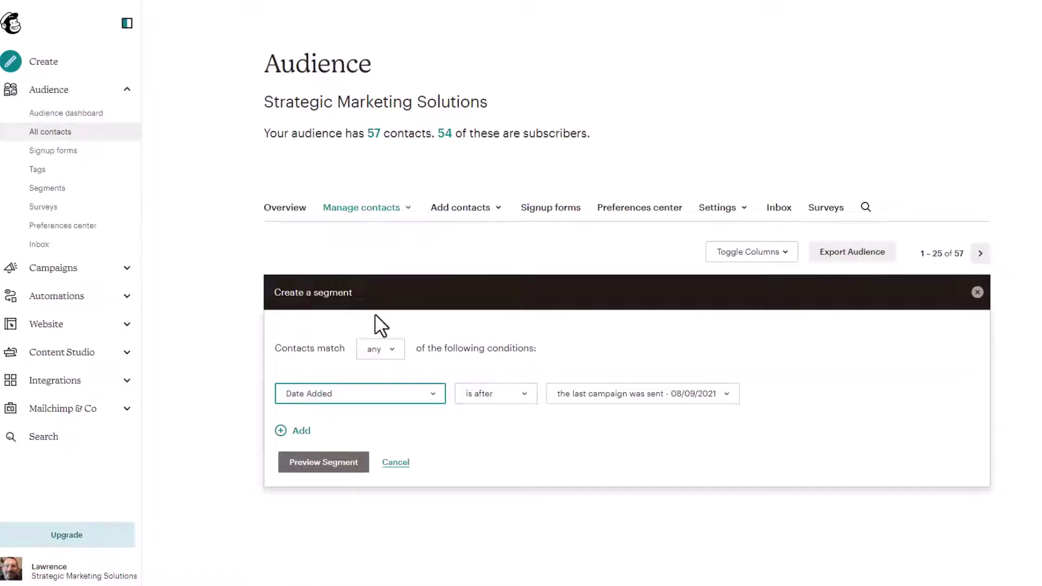
click(434, 393)
scroll(418, 264, up, 5)
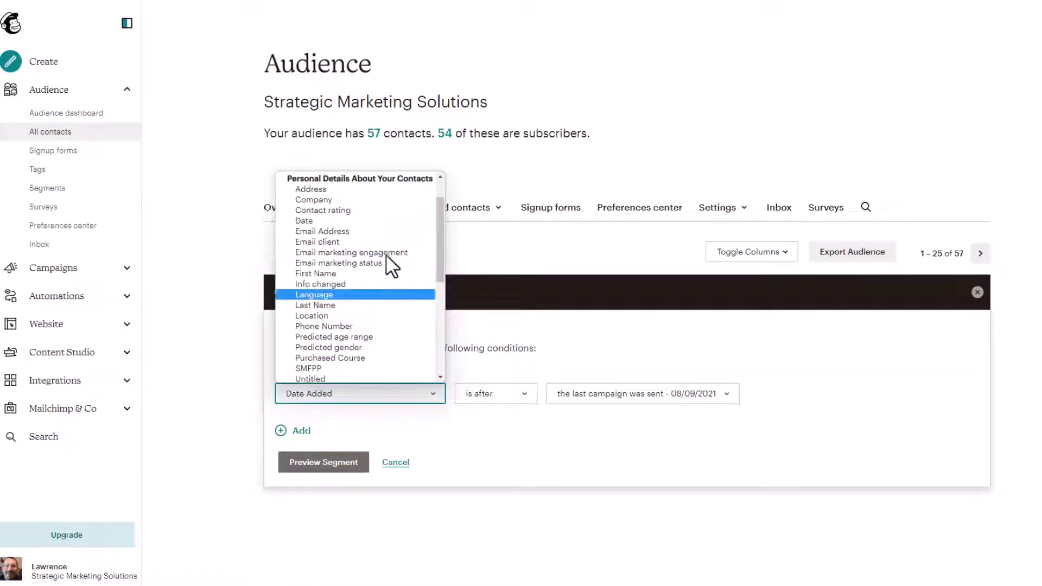
click(350, 187)
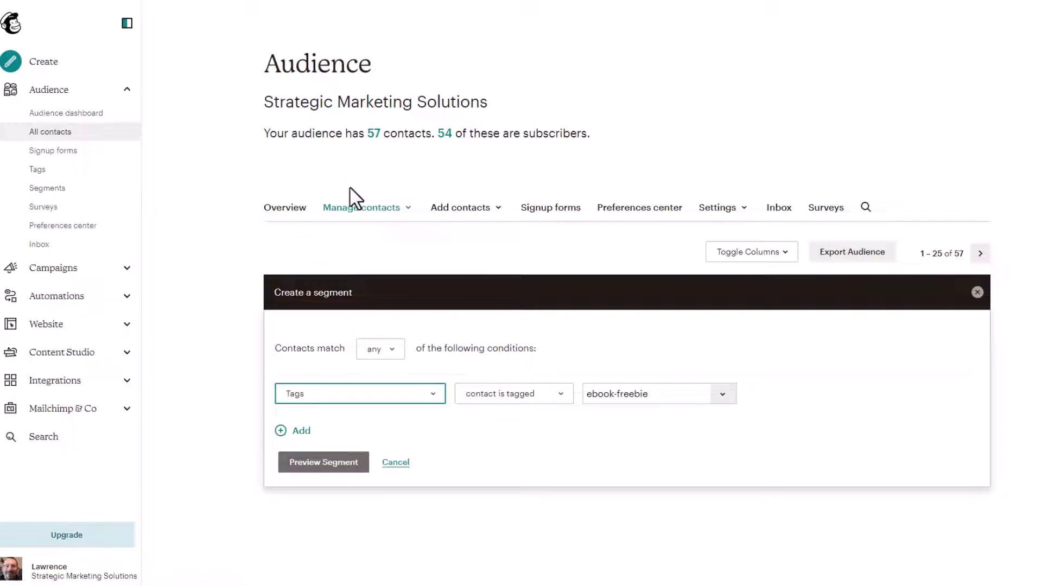
click(565, 394)
click(725, 394)
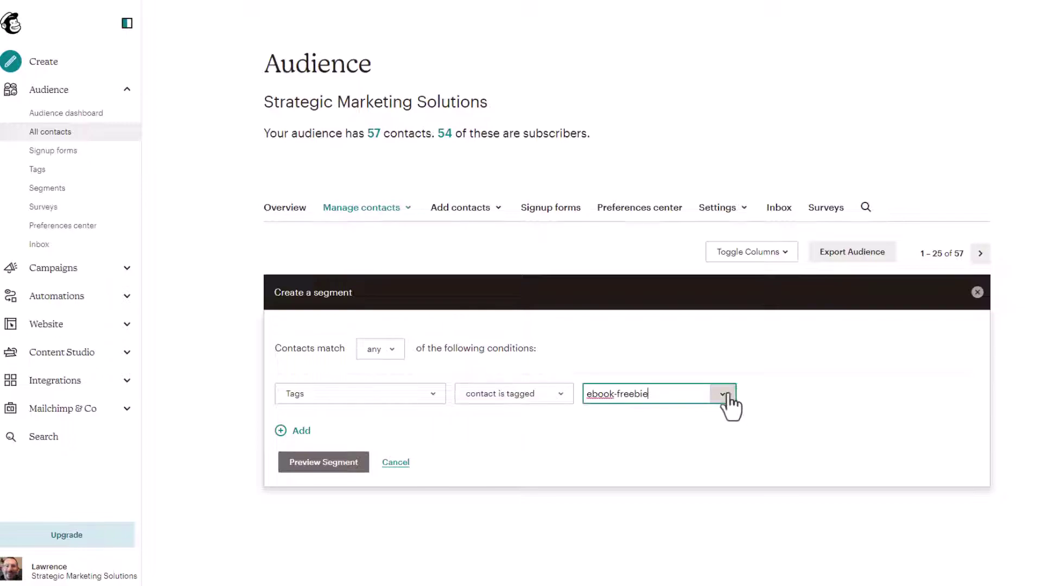
click(722, 394)
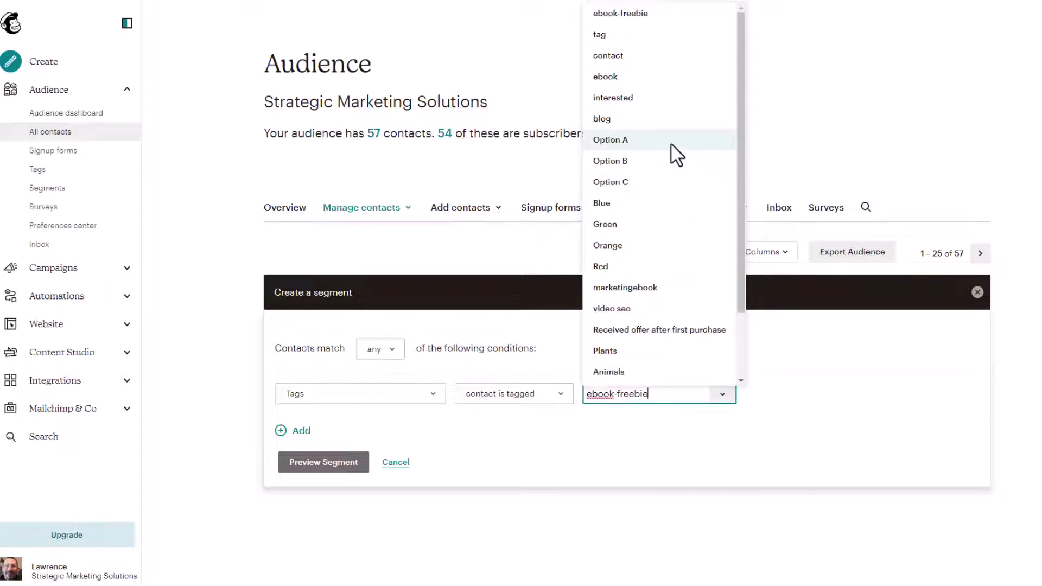
click(689, 77)
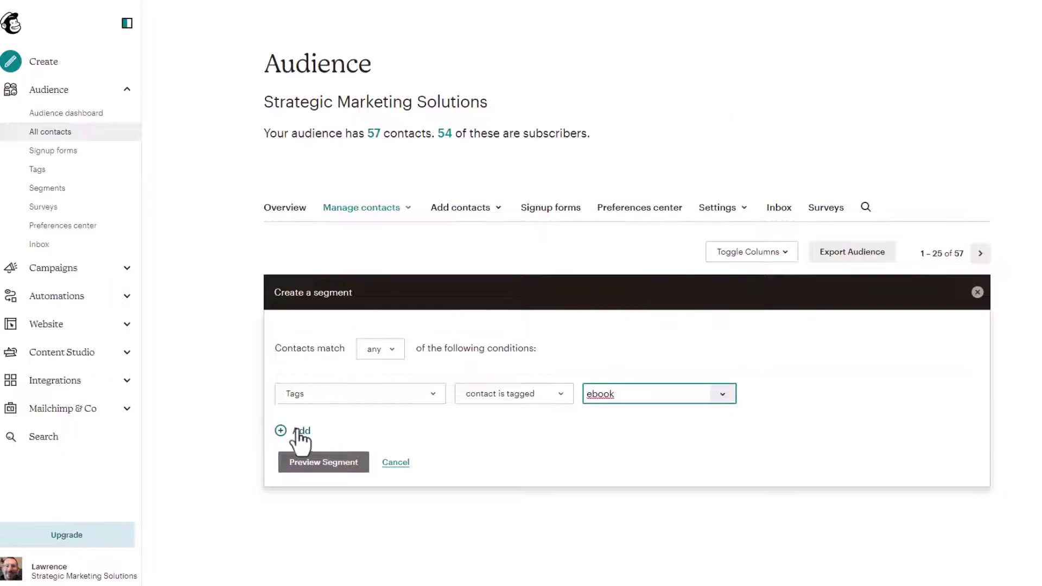
Step: Add a Date Added 'is after' 08/09/2021 condition and switch matching to 'all'
click(300, 432)
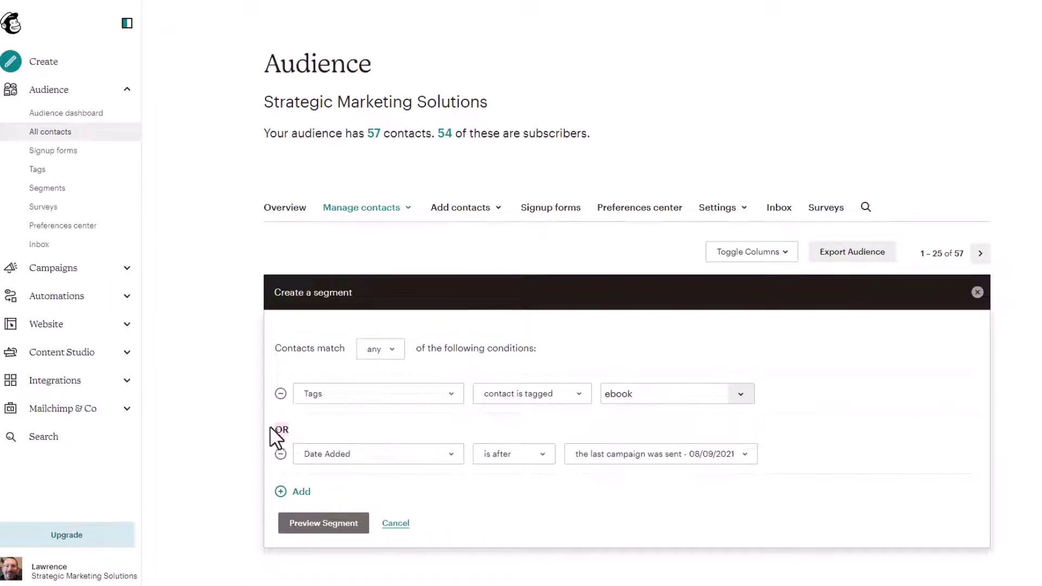
click(380, 349)
click(380, 375)
Step: Preview the 28 matching contacts and save the segment as 'ebook after 8-9-21'
click(331, 526)
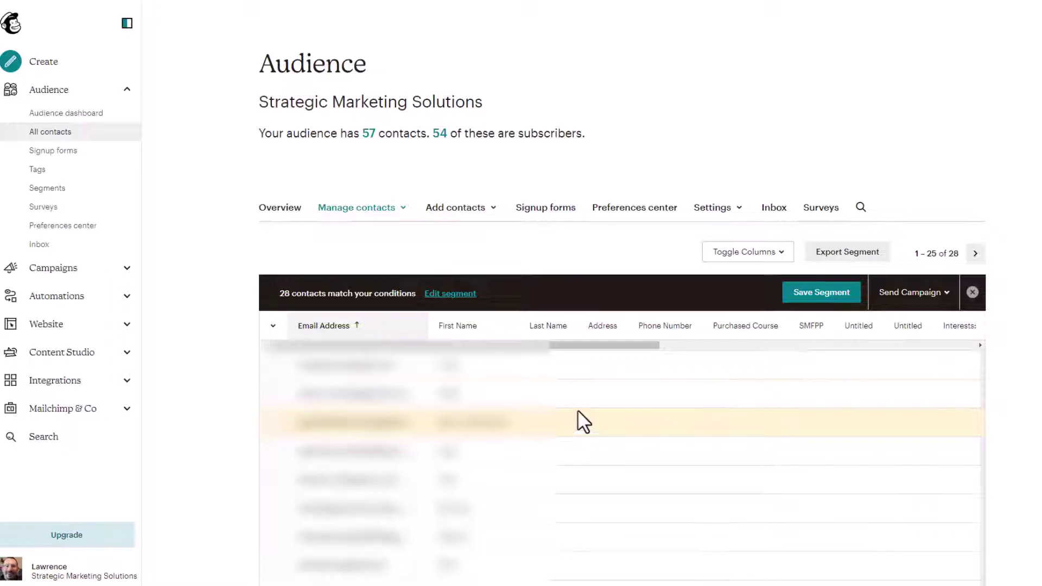
click(839, 299)
text(ebook after 8)
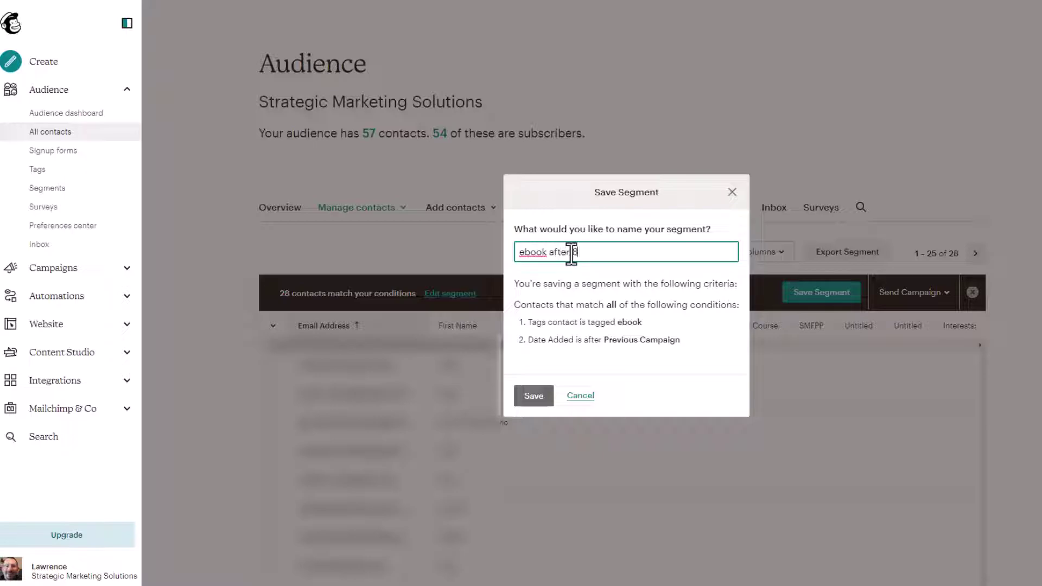
text(-9-21)
click(533, 395)
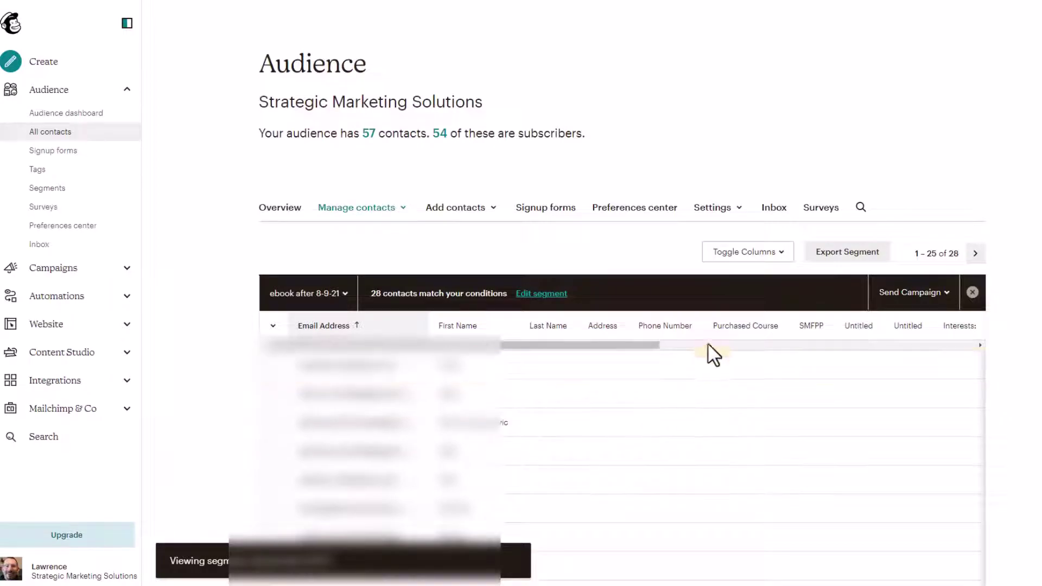
click(953, 297)
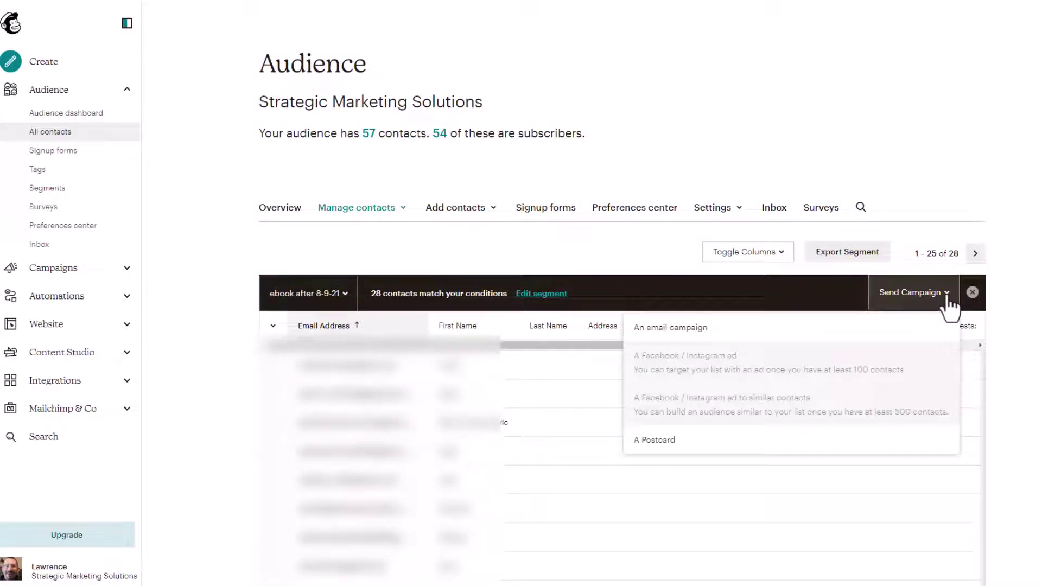